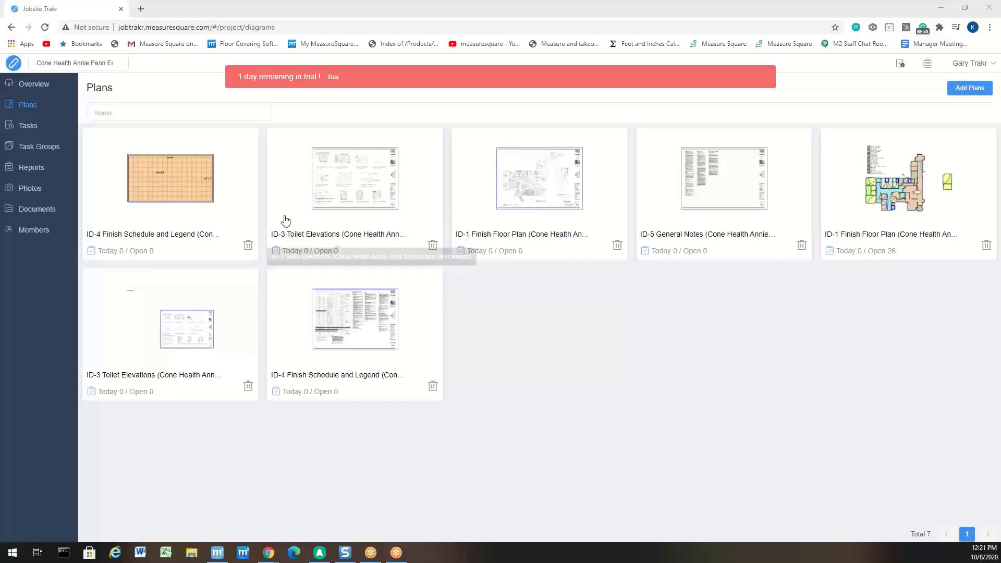
# Open the project's Tasks page and filter it to the Task category, leaving three tasks
pyautogui.click(54, 126)
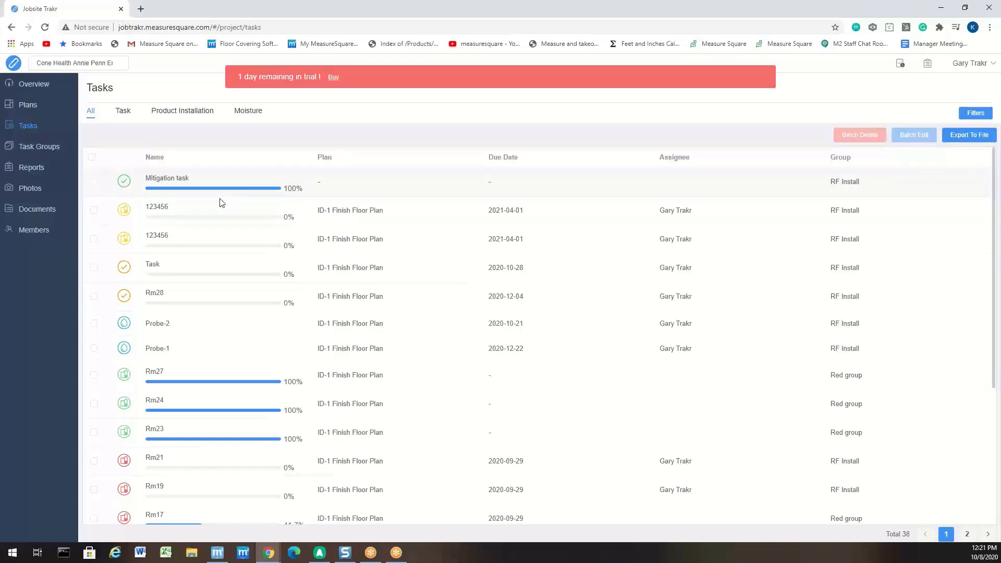
pyautogui.scroll(-1, 244, 374)
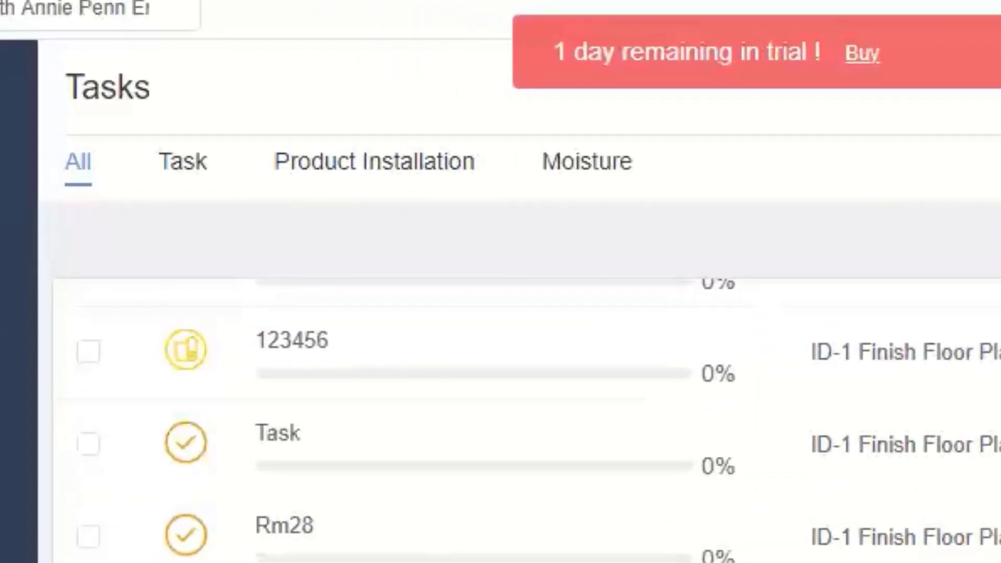
pyautogui.click(182, 166)
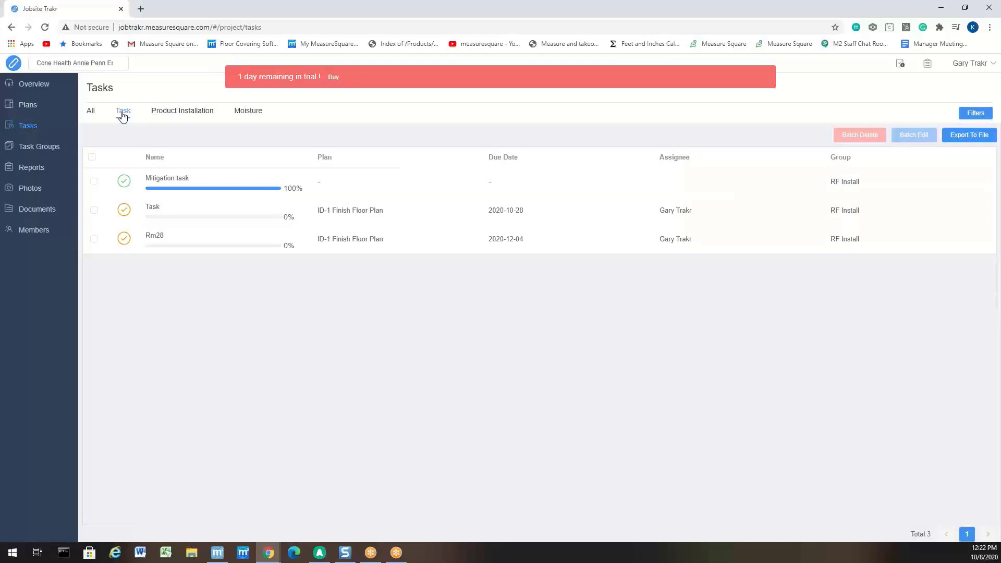
pyautogui.click(123, 115)
# Show the Product Installation tasks after briefly previewing Moisture, then bring up the Filter pane
pyautogui.click(173, 114)
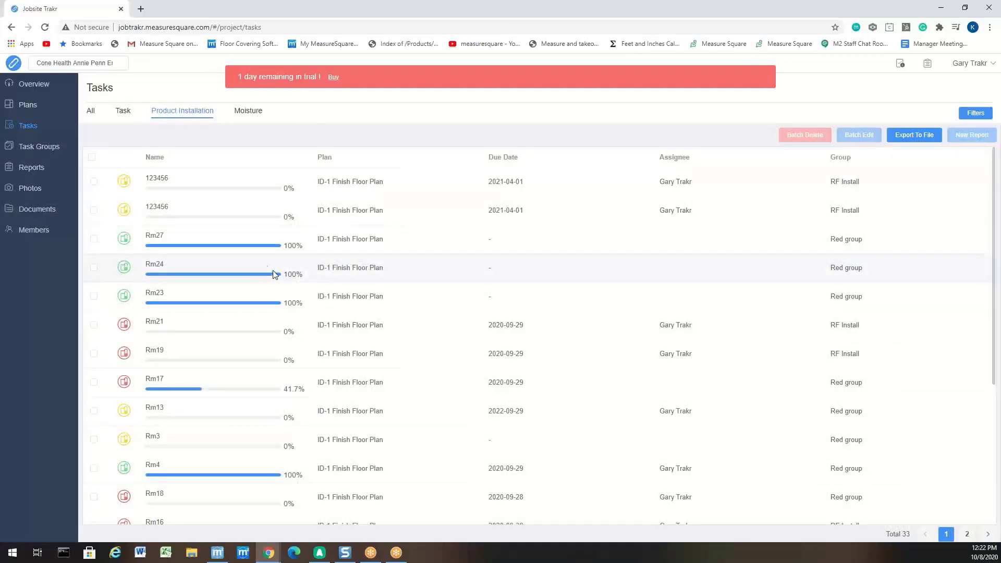
pyautogui.click(249, 111)
pyautogui.click(183, 111)
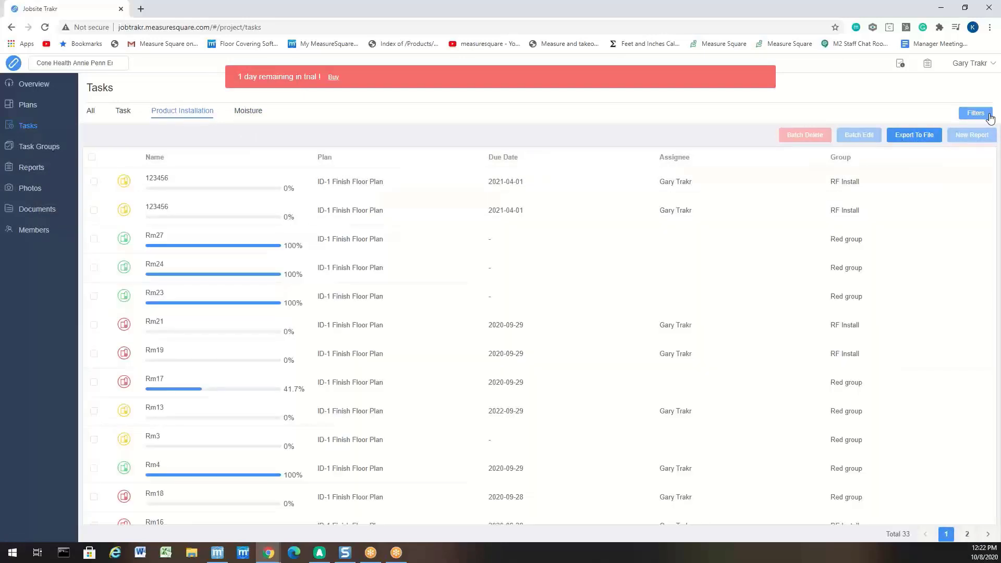
pyautogui.click(989, 116)
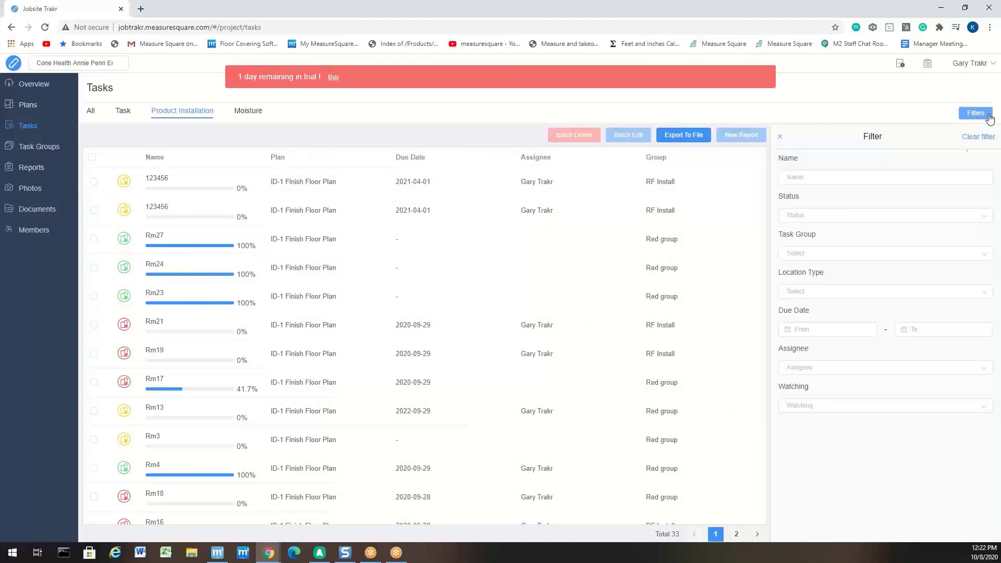
# Set the Status filter to Open, leaving only probe tasks Probe-4 through Probe-8
pyautogui.click(906, 223)
pyautogui.click(894, 247)
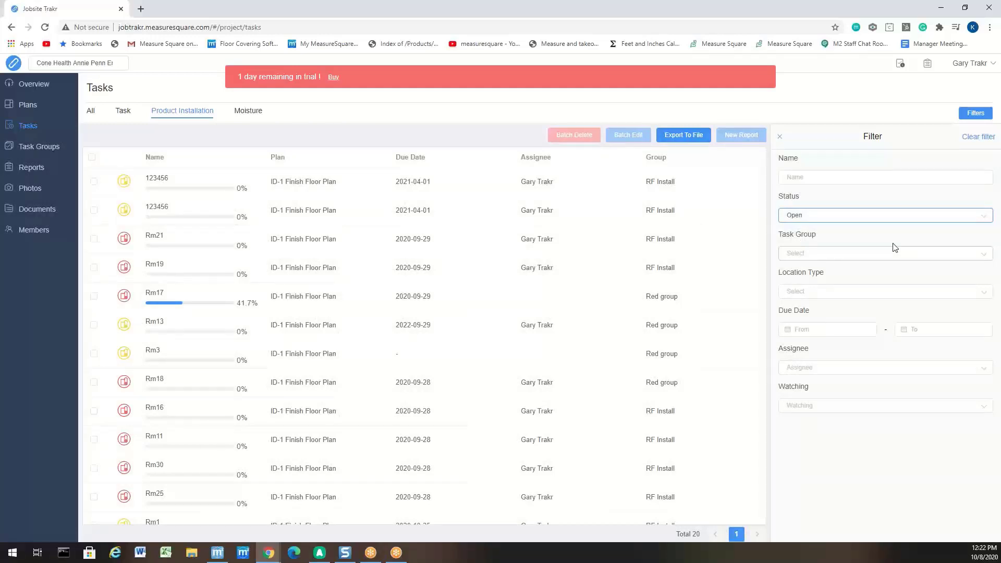
pyautogui.scroll(-3, 621, 300)
pyautogui.scroll(3, 620, 300)
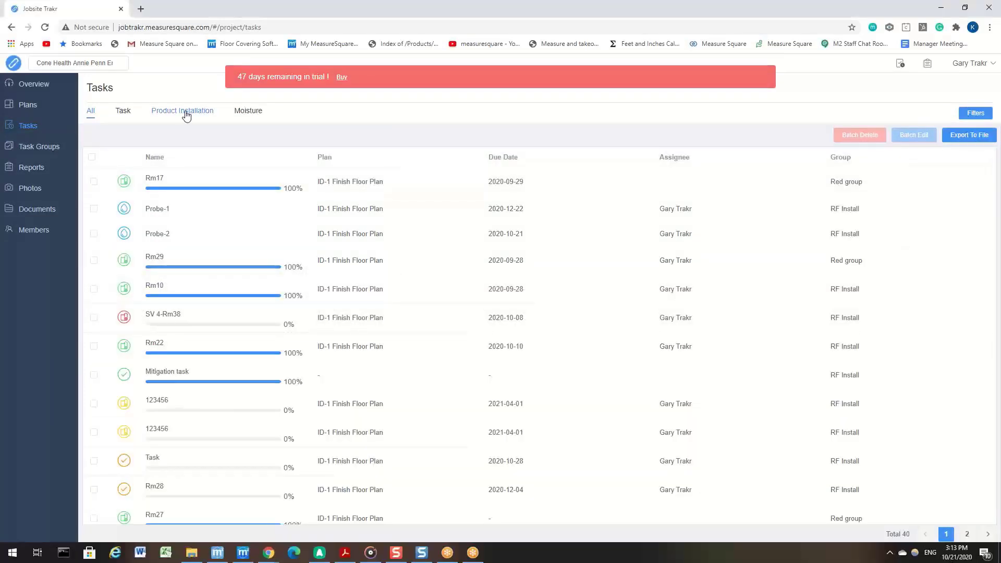
# In Product Installation, select SV 4-Rm38, both 123456 tasks and Rm21 for batch editing
pyautogui.click(186, 111)
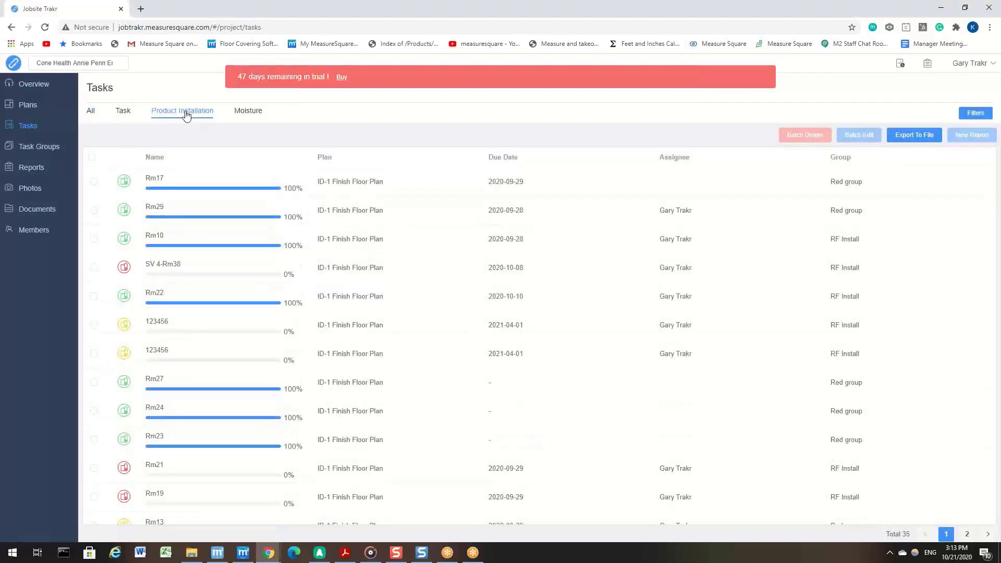
pyautogui.click(94, 267)
pyautogui.click(94, 325)
pyautogui.click(93, 353)
pyautogui.click(94, 468)
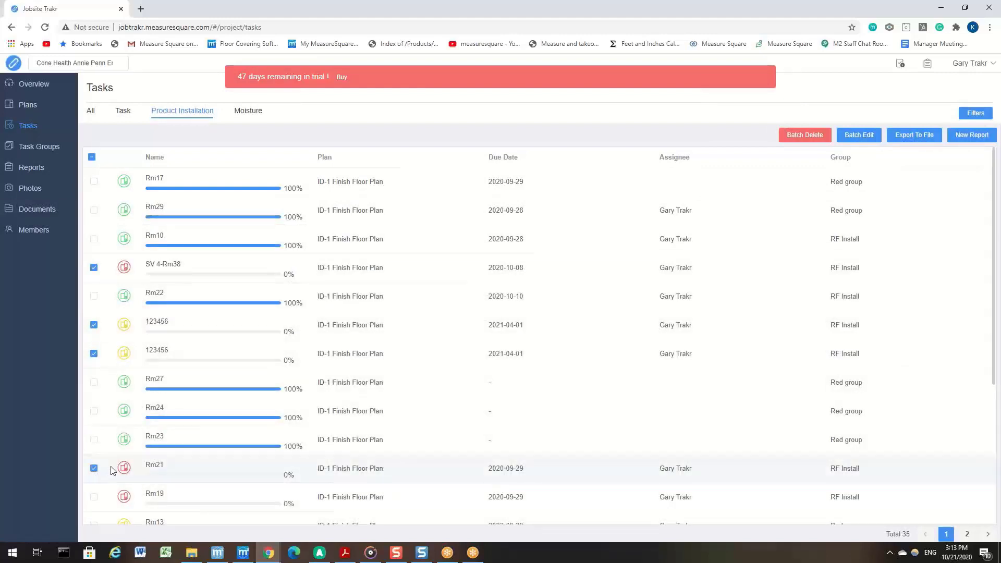
pyautogui.click(858, 135)
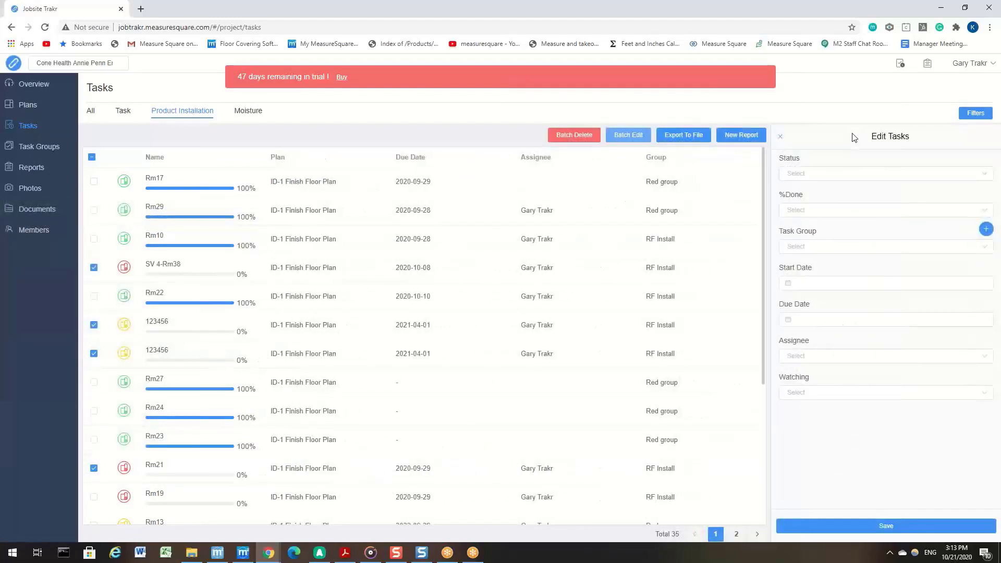
# Set the four tasks to Completed, 100% done, start 2020-10-21, due 2020-10-22, assign the team member, and save
pyautogui.click(853, 173)
pyautogui.click(848, 246)
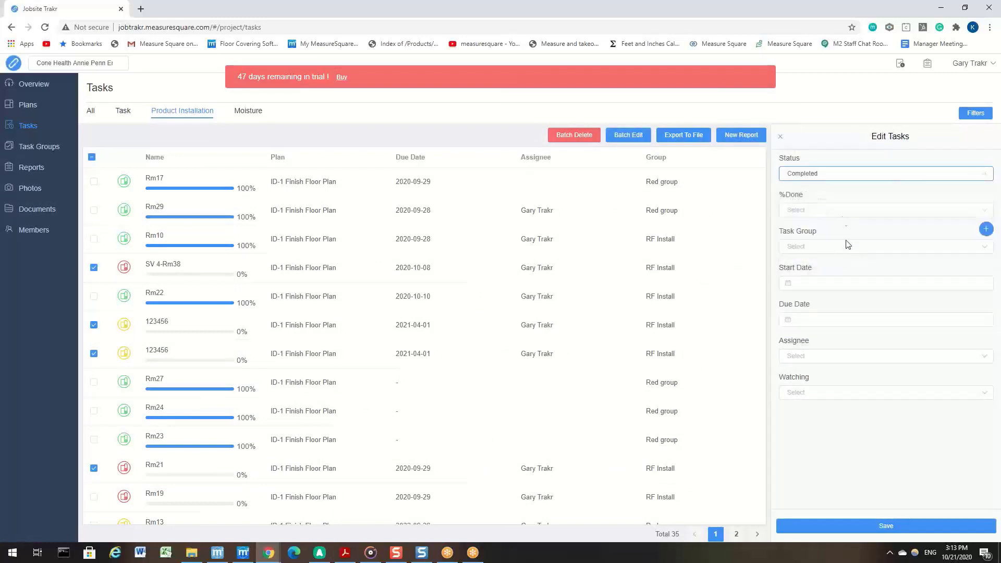
pyautogui.click(843, 211)
pyautogui.click(820, 307)
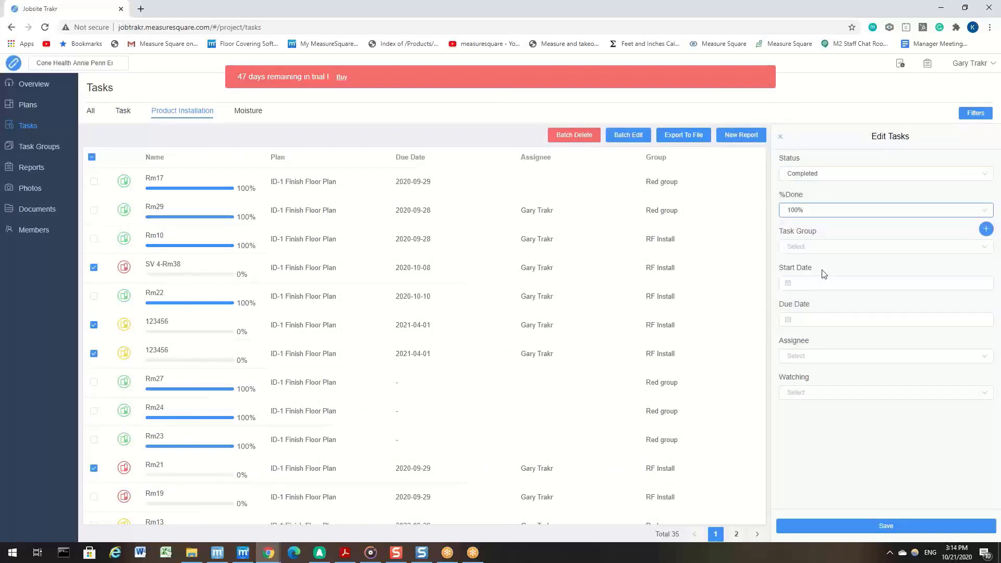
pyautogui.click(818, 282)
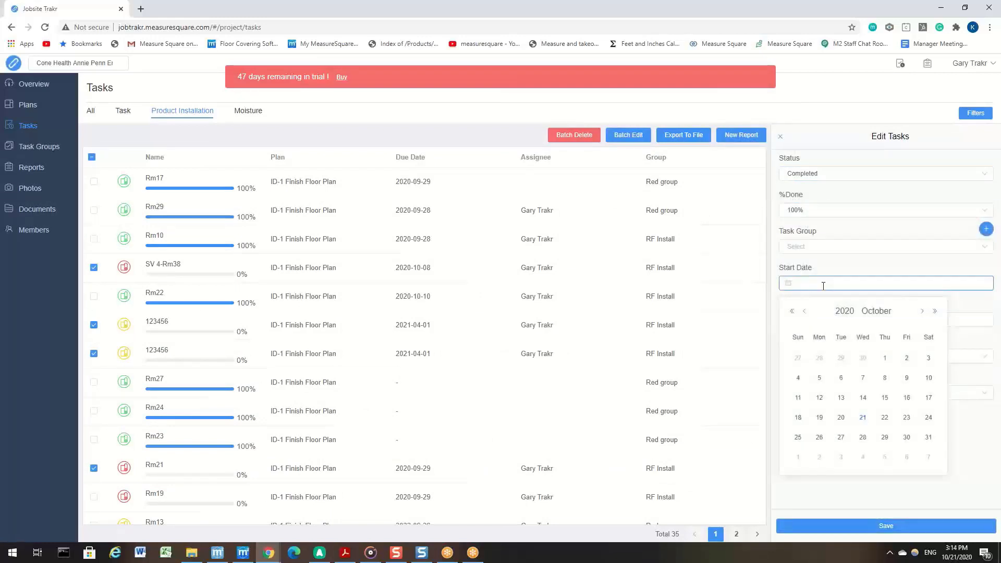
pyautogui.click(867, 421)
pyautogui.click(853, 318)
pyautogui.click(885, 456)
pyautogui.click(842, 360)
pyautogui.click(843, 382)
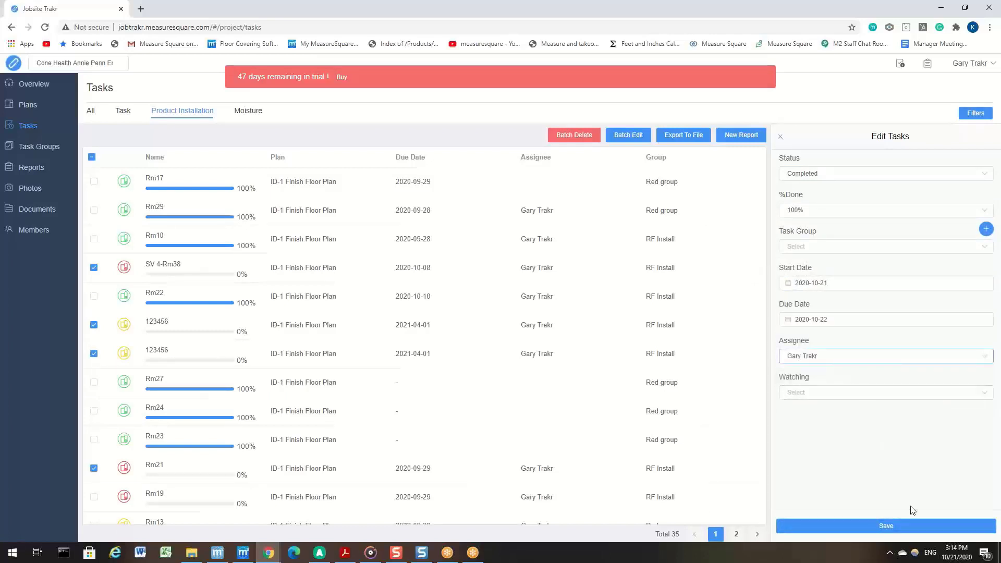
pyautogui.click(886, 525)
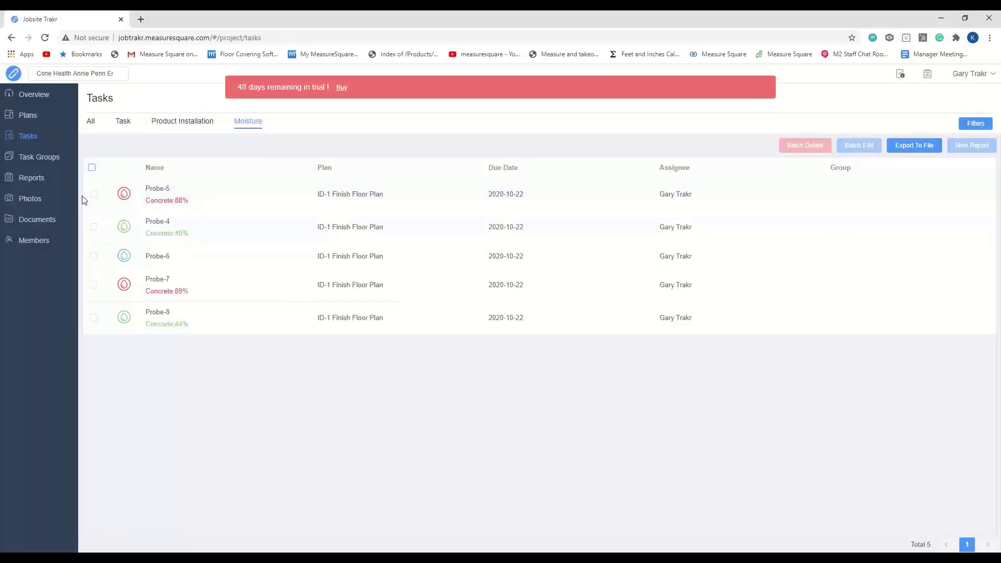
# Batch-delete Probe-5, Probe-4 and Probe-7 from the Moisture tab, confirming with Yes
pyautogui.click(93, 194)
pyautogui.click(94, 226)
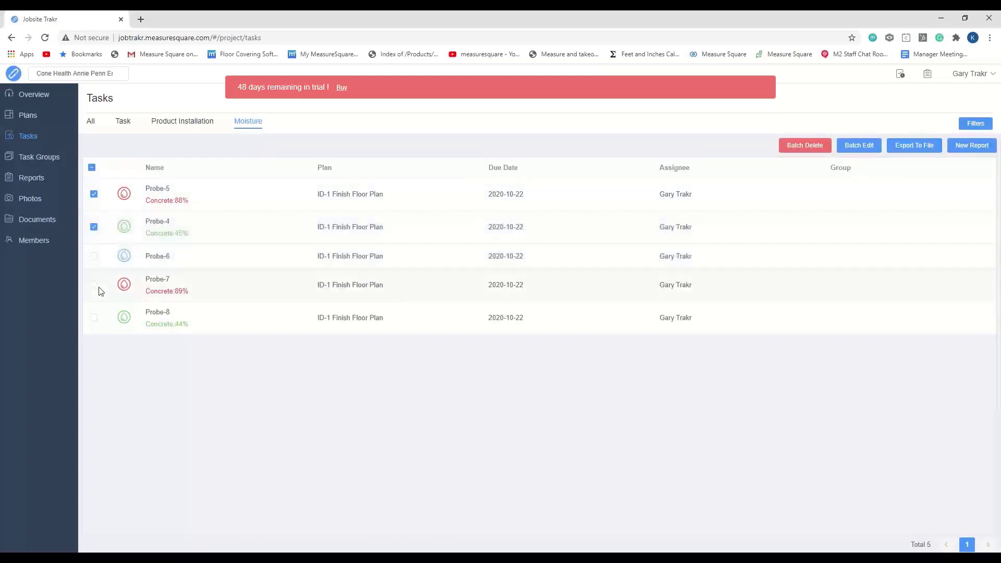
pyautogui.click(94, 285)
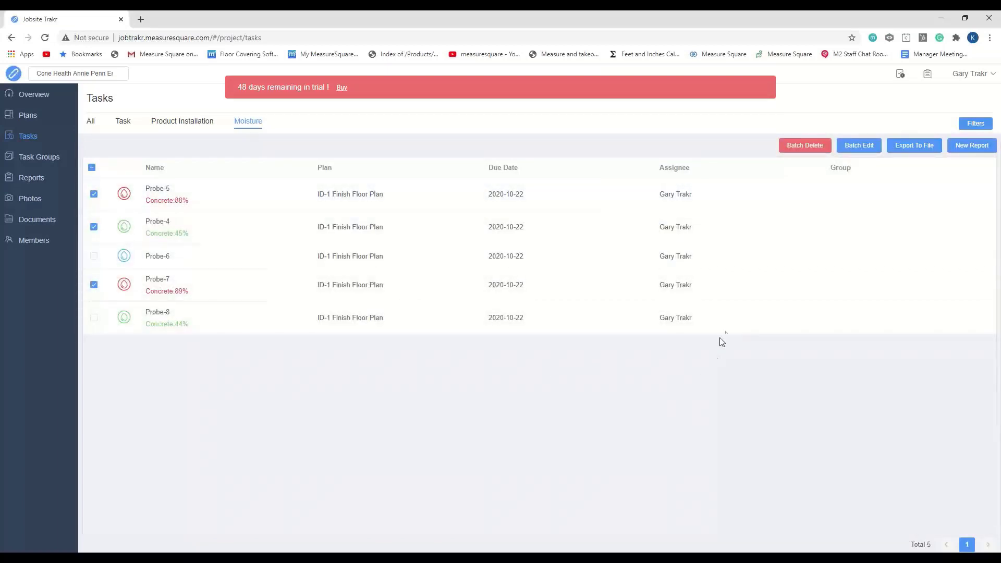
pyautogui.click(817, 148)
pyautogui.click(593, 337)
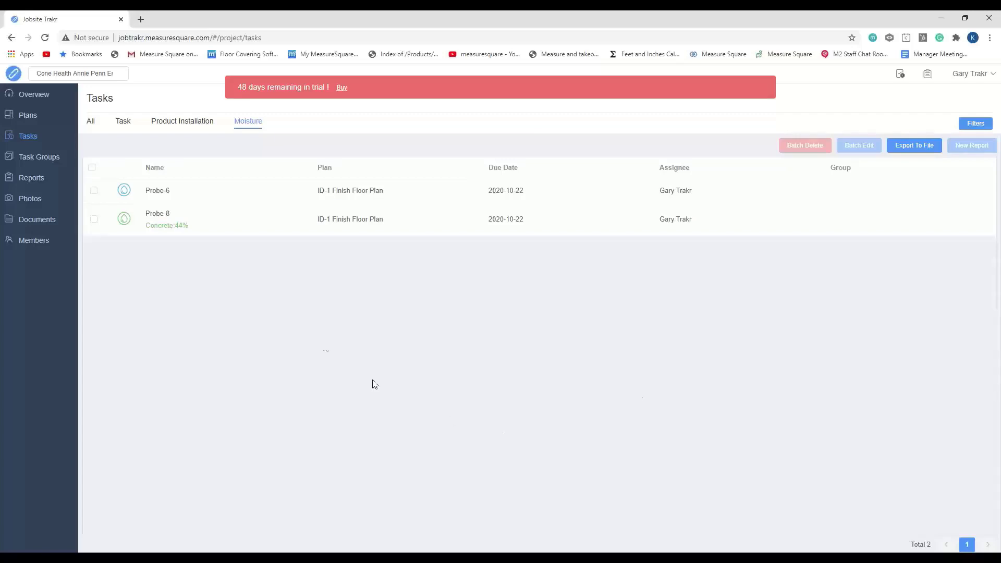
# Return to the Projects list, then open My Task to see tasks across all projects
pyautogui.click(14, 74)
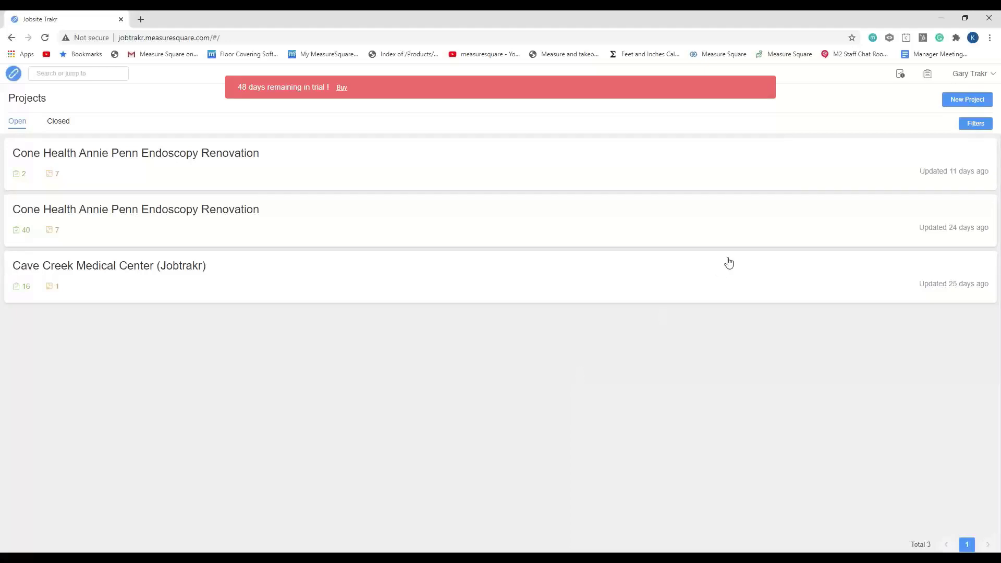
pyautogui.click(897, 80)
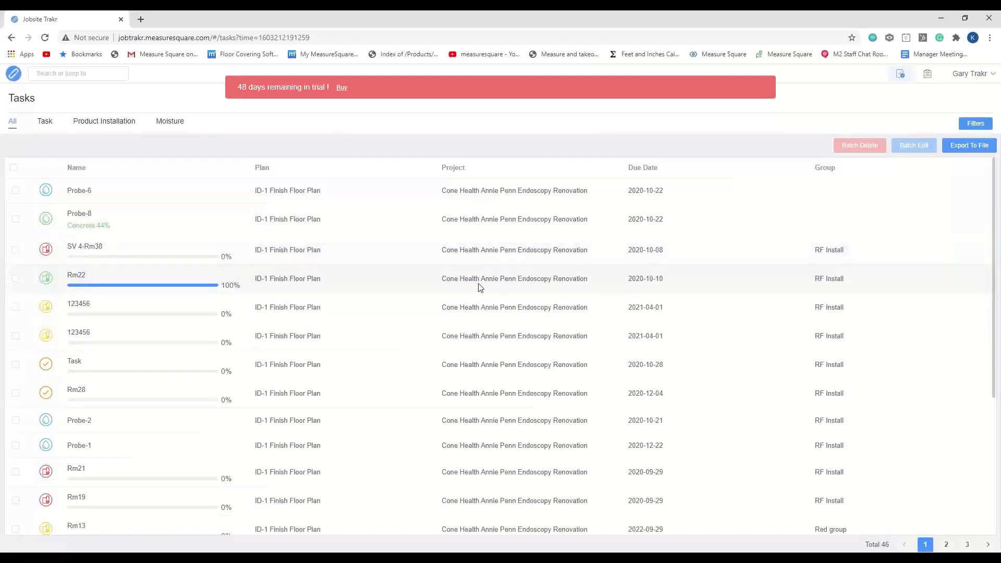
pyautogui.scroll(-4, 480, 287)
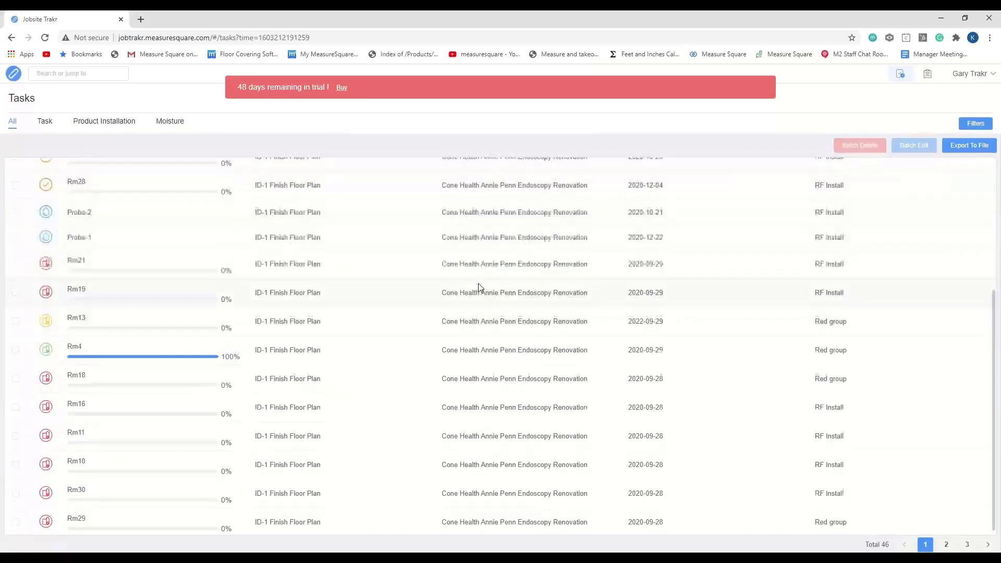
pyautogui.scroll(4, 481, 287)
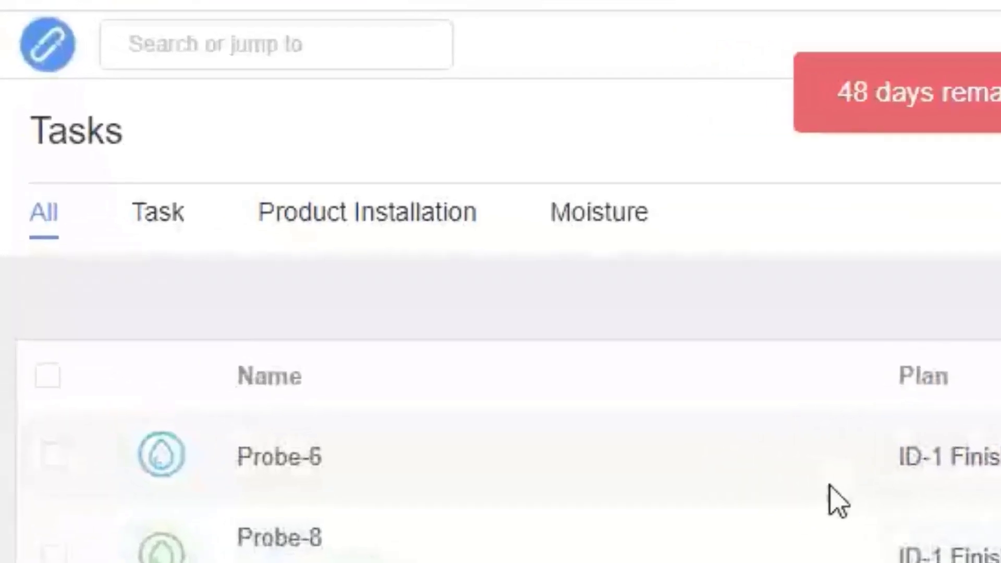